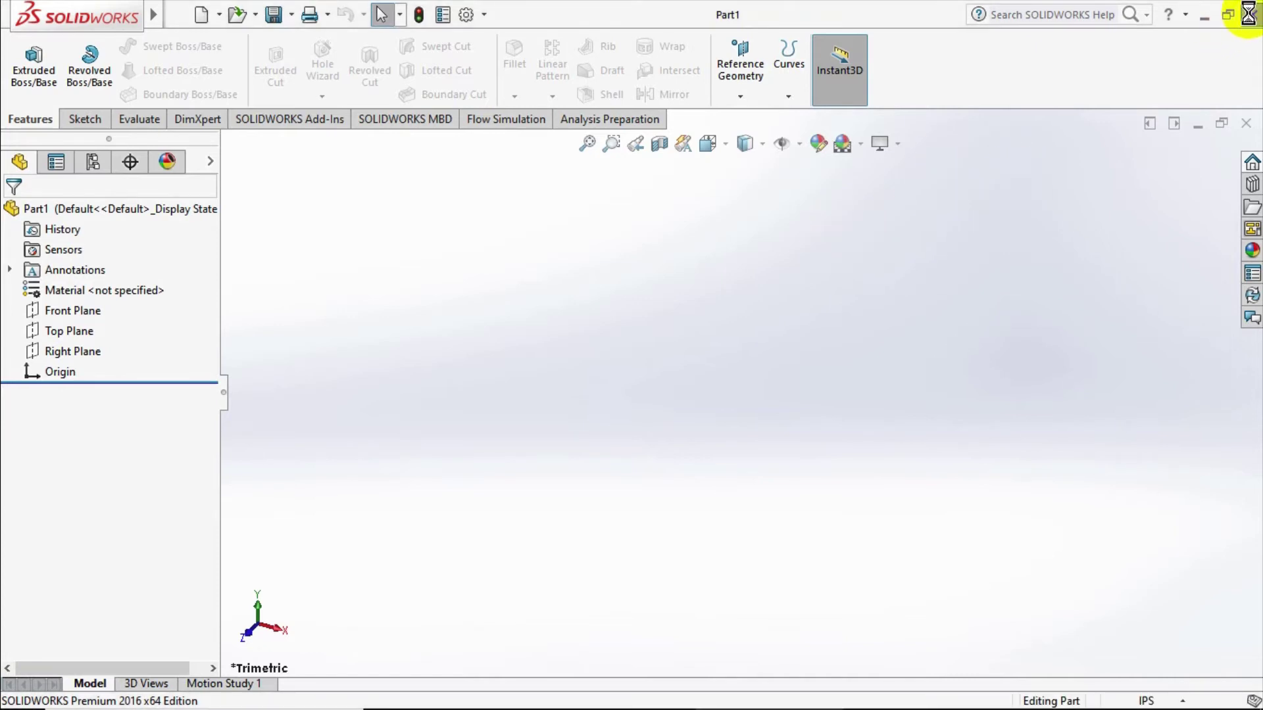
Step: Close SOLIDWORKS and expand the SOLIDWORKS Tools 2016 folder in the Start menu
left_click(1253, 17)
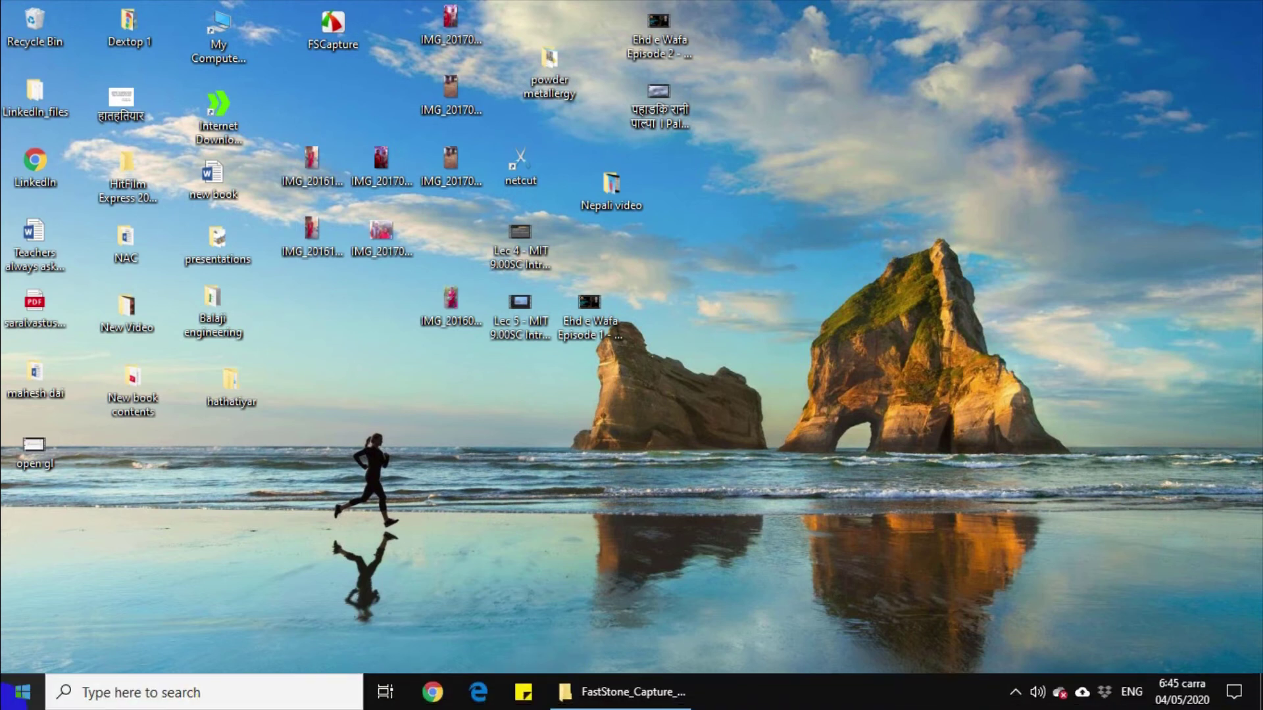
left_click(22, 693)
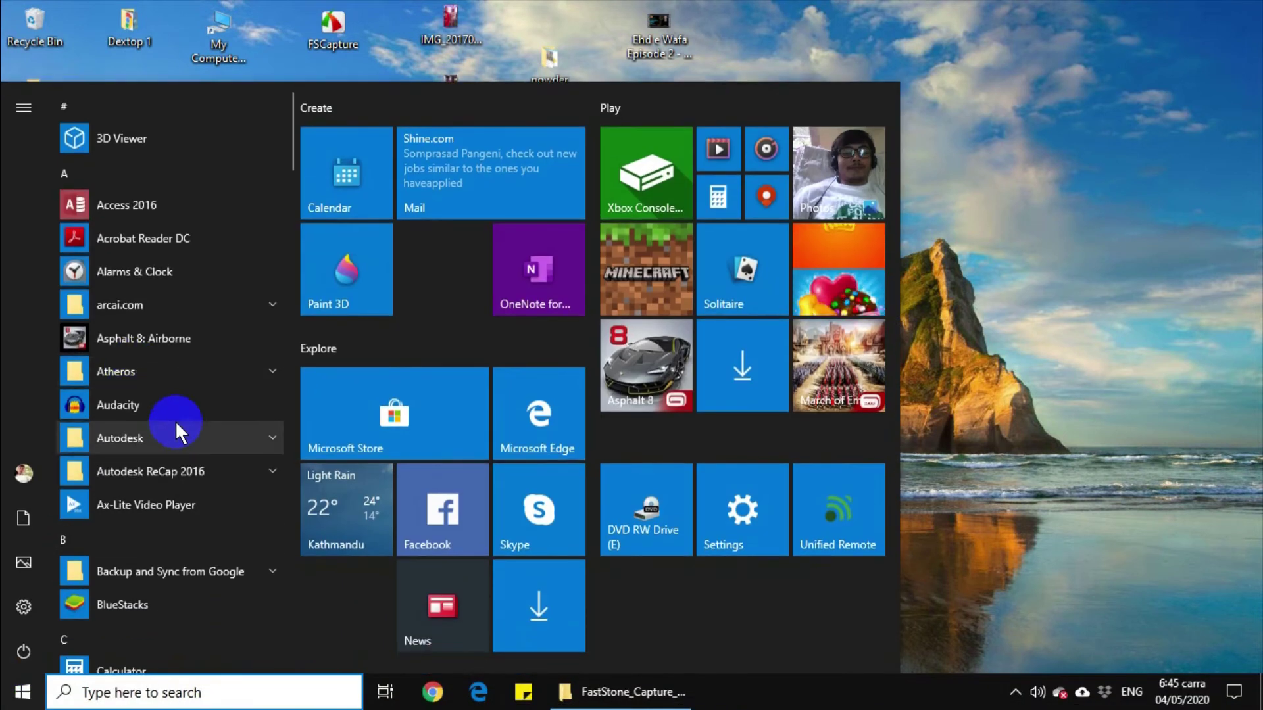
scroll(174, 420, "down", 3)
scroll(177, 423, "down", 3)
scroll(176, 417, "down", 5)
scroll(178, 419, "down", 5)
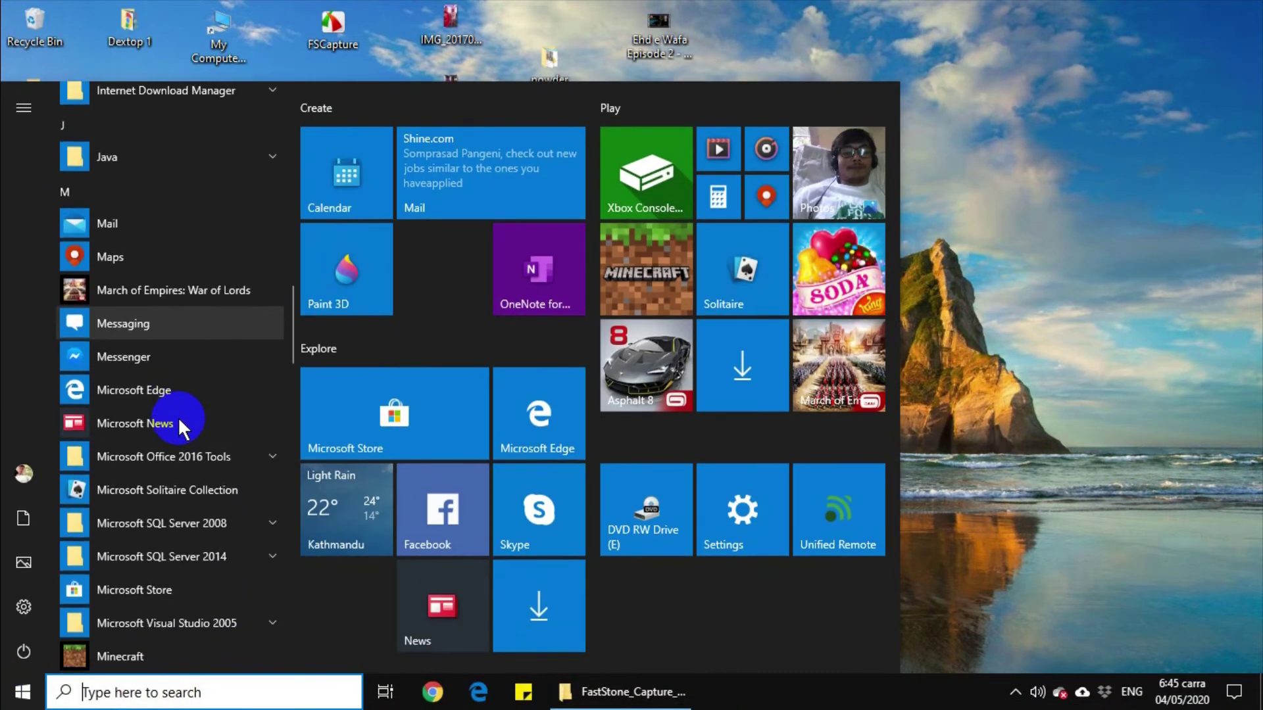
scroll(179, 417, "down", 2)
scroll(182, 414, "down", 1)
scroll(182, 416, "down", 3)
scroll(184, 415, "down", 3)
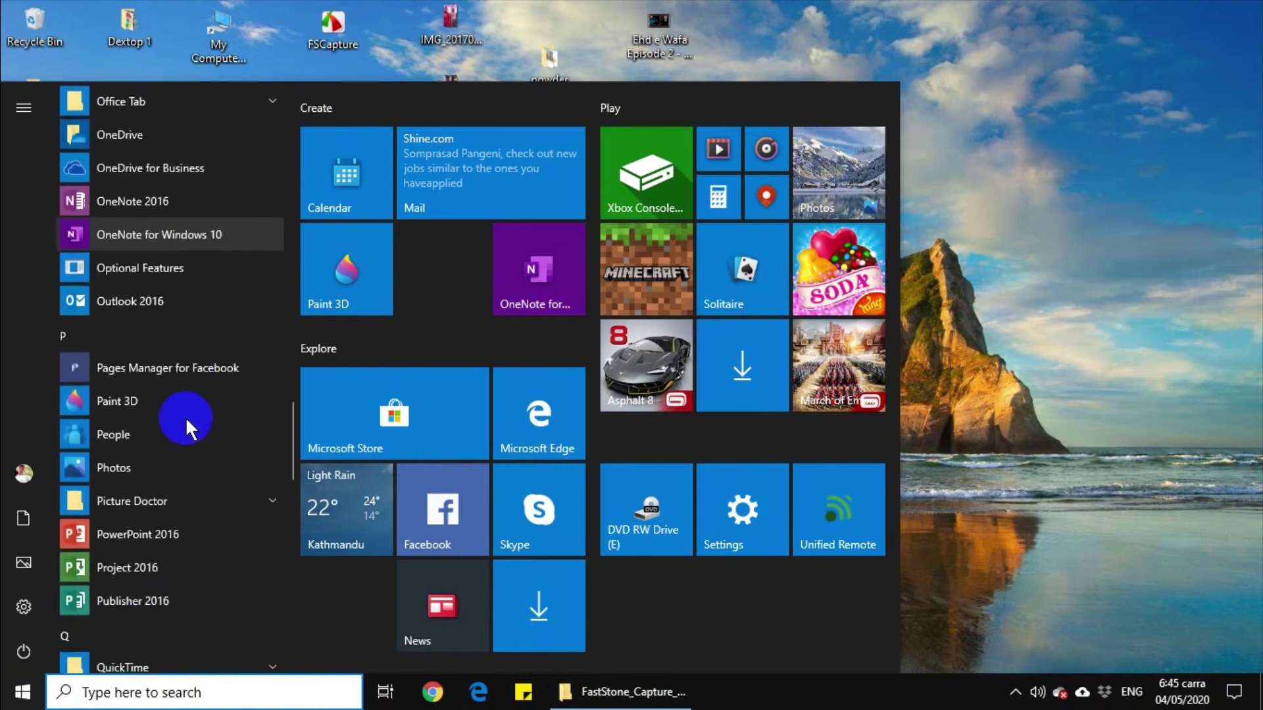
scroll(184, 416, "down", 3)
scroll(186, 416, "down", 3)
scroll(187, 418, "up", 3)
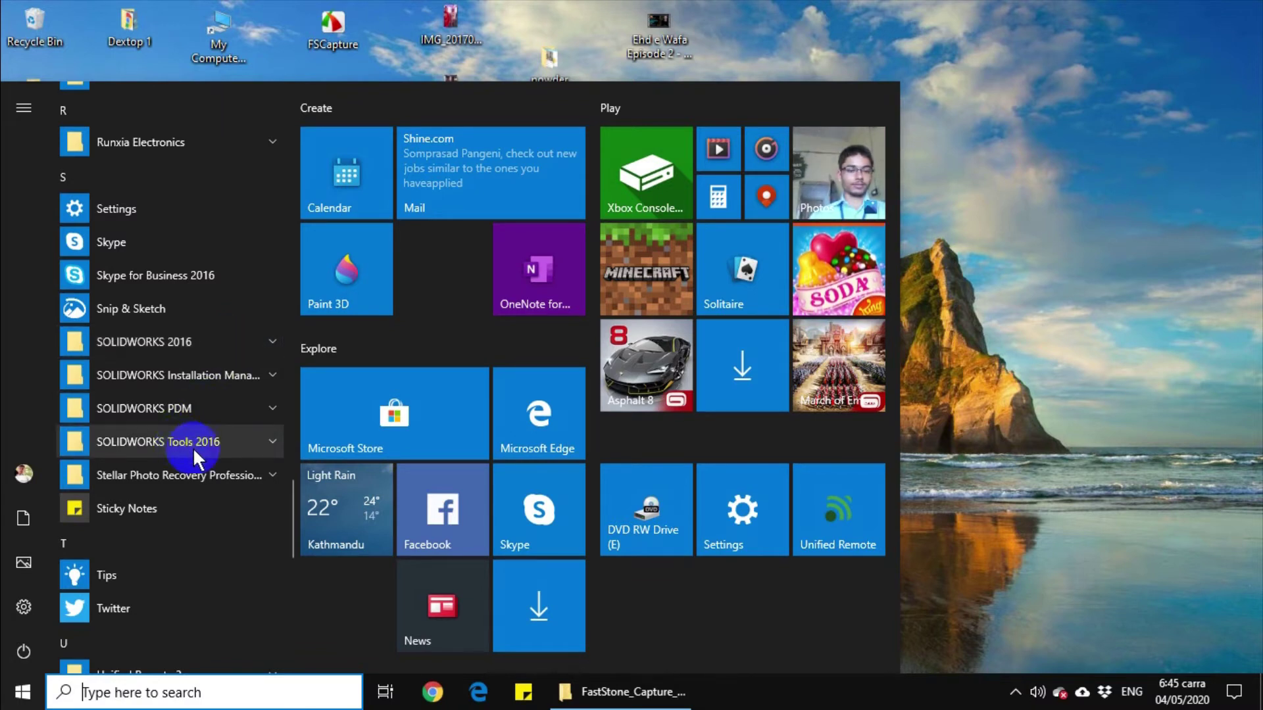
left_click(237, 441)
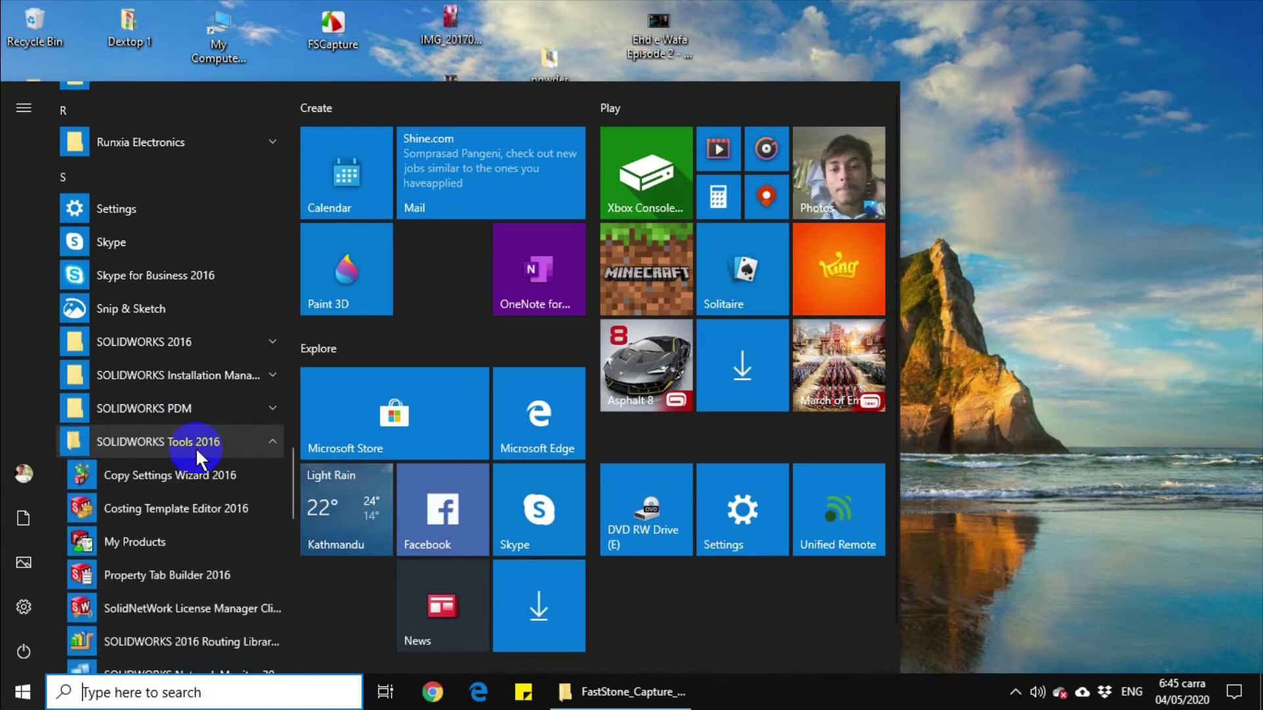
scroll(192, 447, "down", 2)
scroll(193, 448, "down", 2)
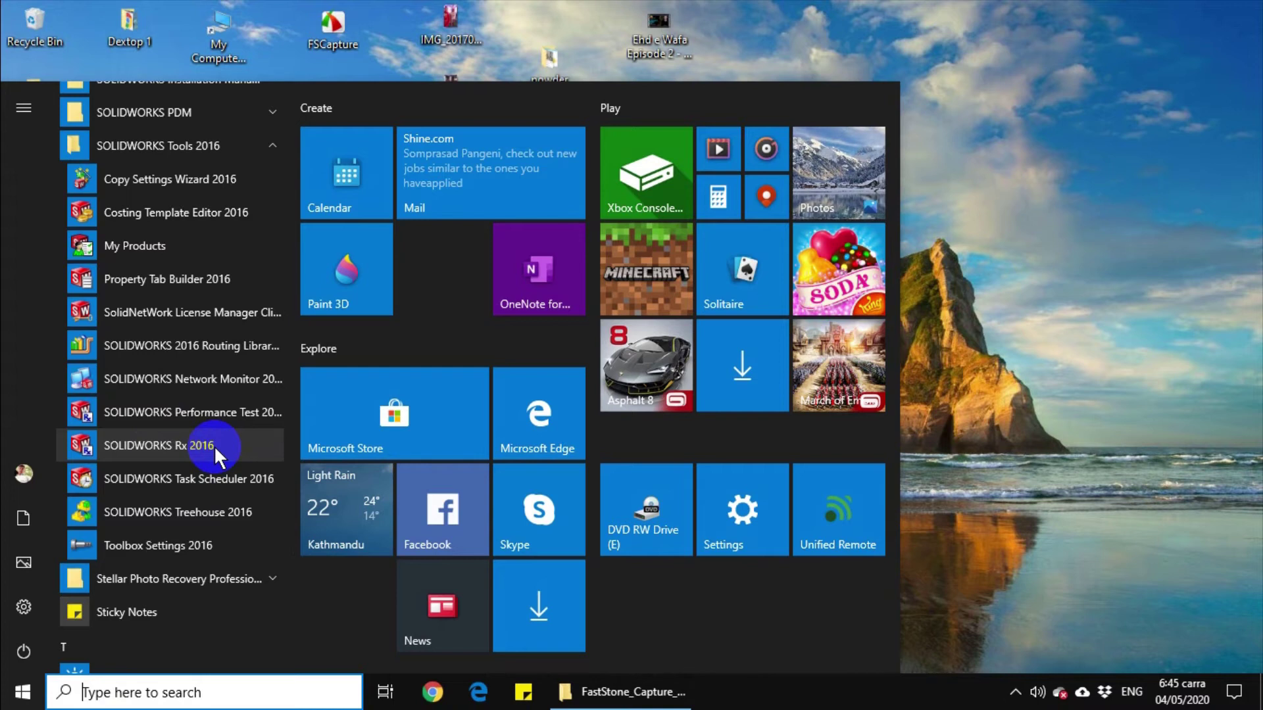
Step: Launch SOLIDWORKS Rx 2016 from the SOLIDWORKS Tools 2016 folder
left_click(214, 445)
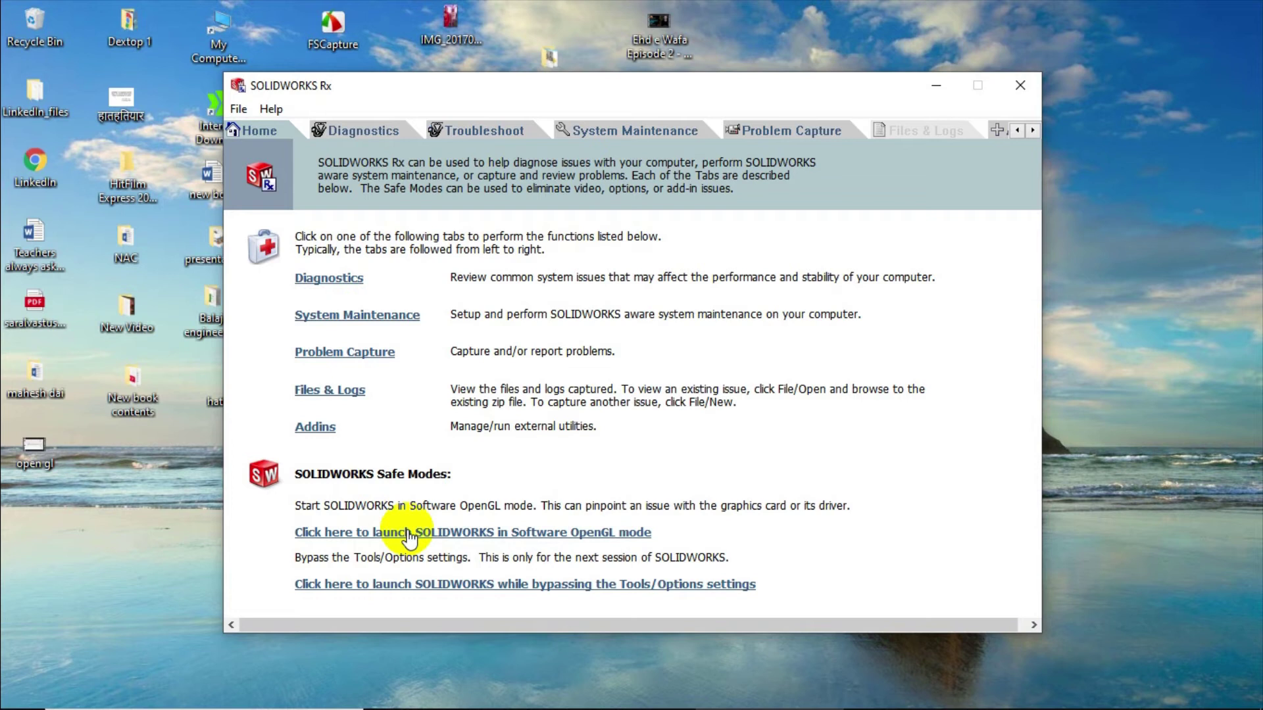
Step: Launch SOLIDWORKS in Software OpenGL mode, refreshing the desktop repeatedly while it loads
left_click(408, 536)
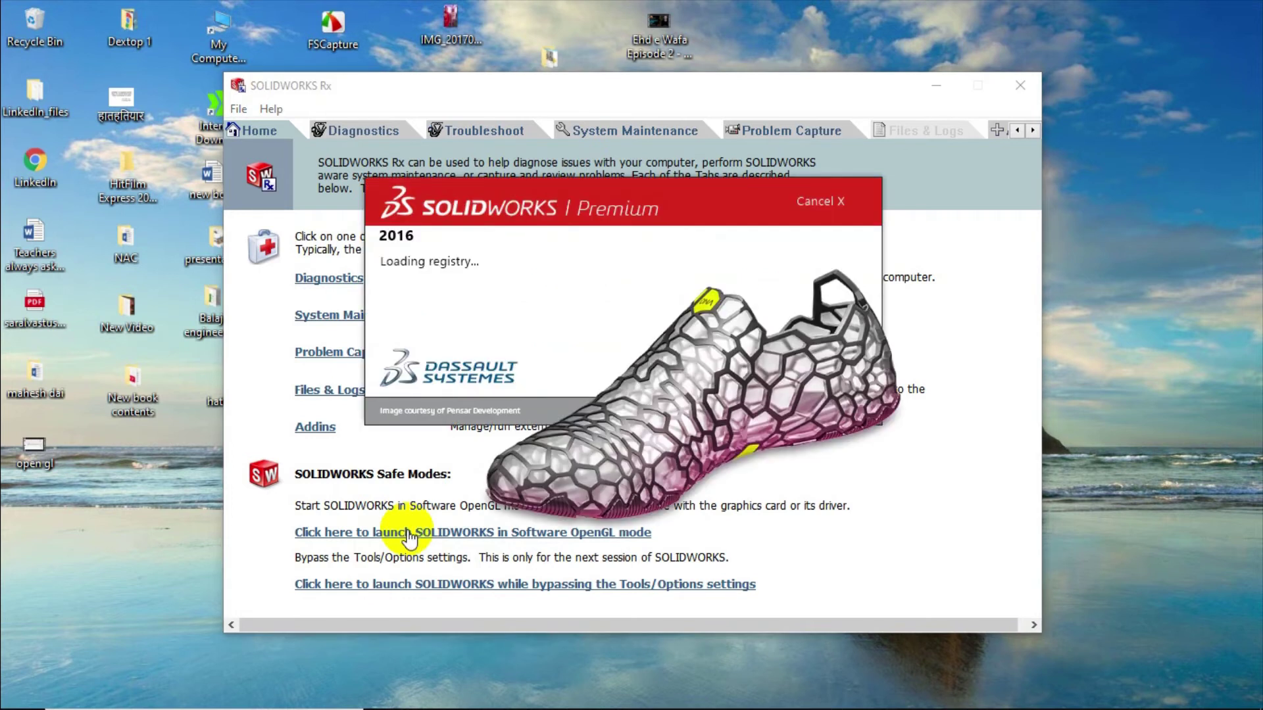
right_click(1049, 20)
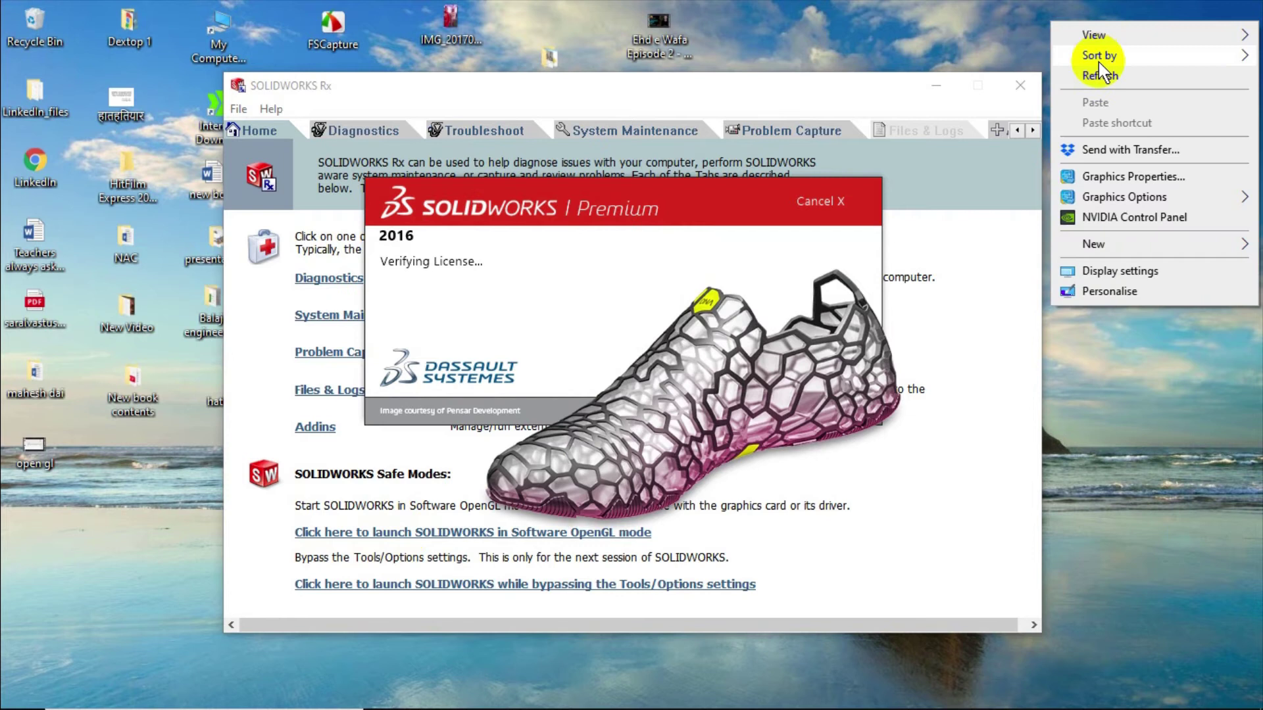
left_click(1098, 77)
right_click(962, 2)
left_click(1006, 56)
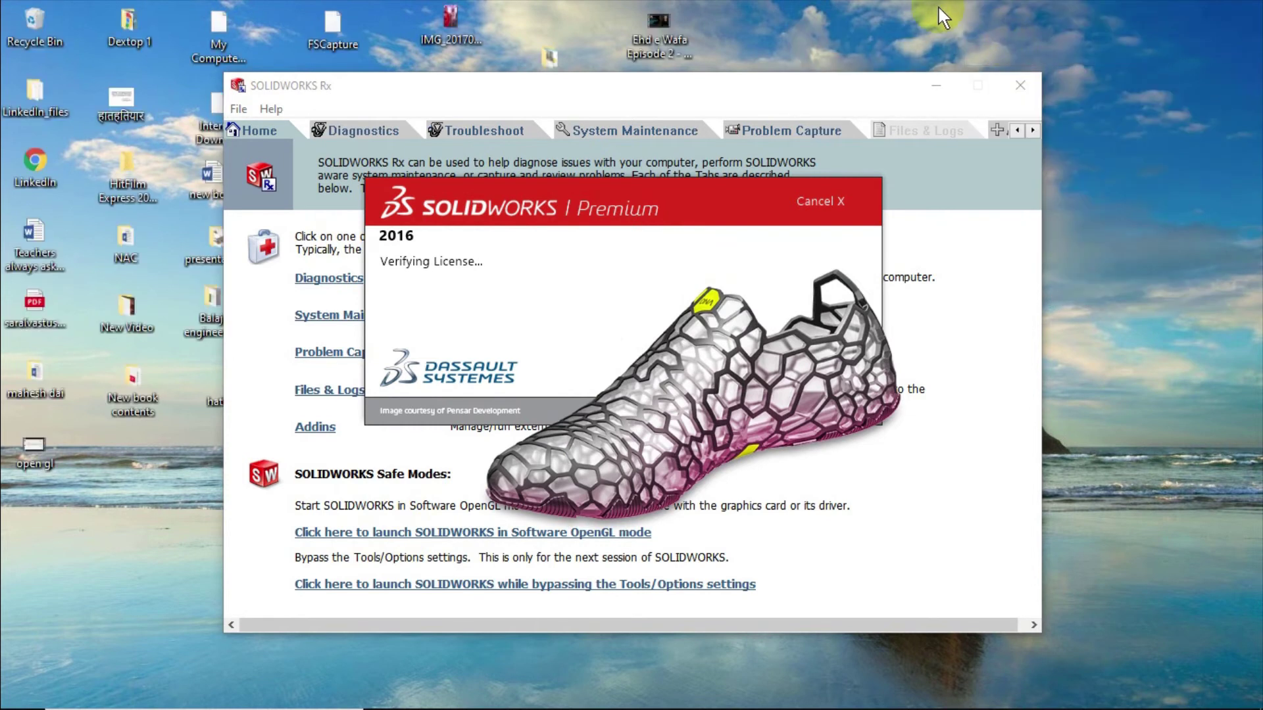
right_click(933, 1)
left_click(989, 61)
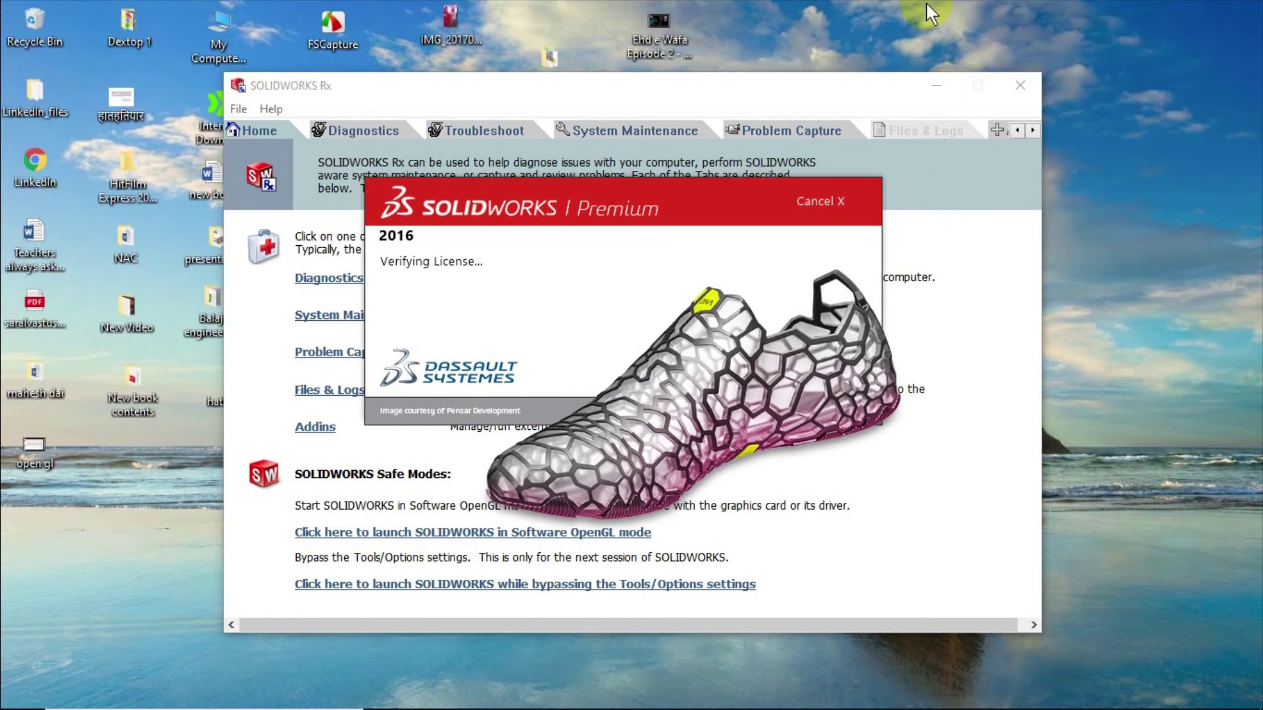
right_click(931, 2)
left_click(981, 57)
right_click(938, 28)
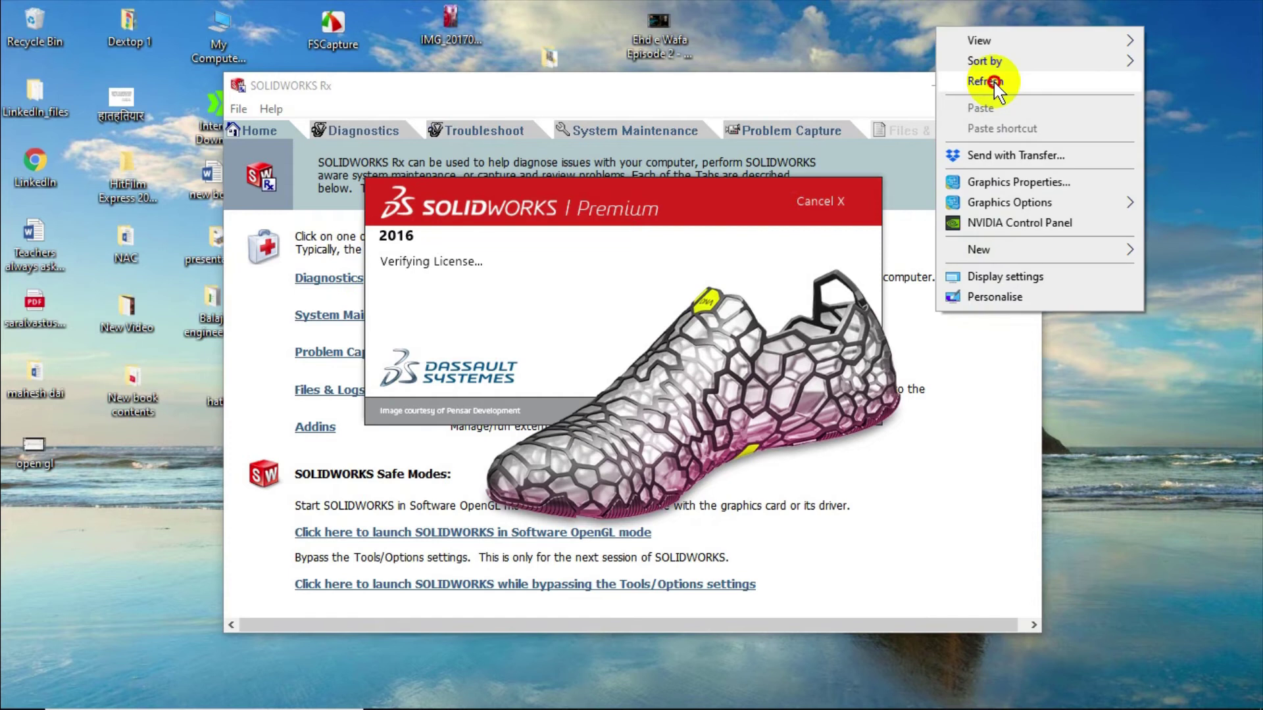
left_click(996, 84)
right_click(946, 1)
left_click(990, 54)
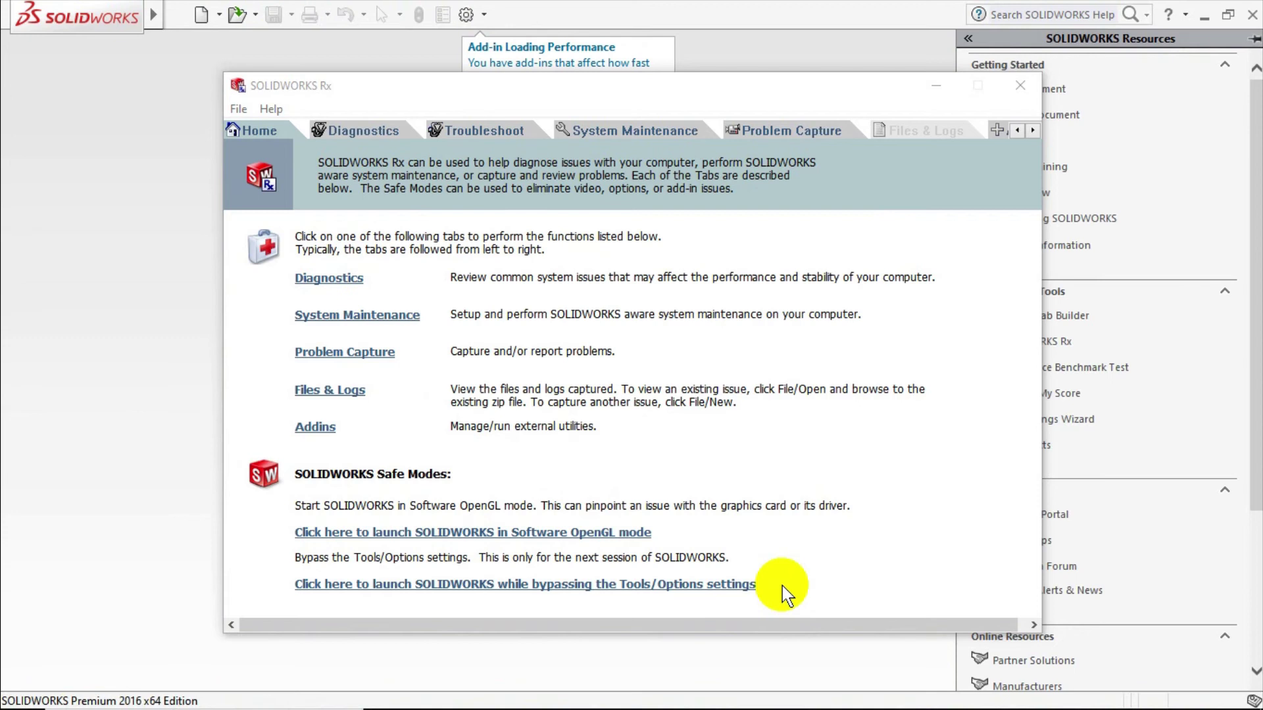
Step: Close SOLIDWORKS Rx and create a new Part document, Part1
left_click(1019, 89)
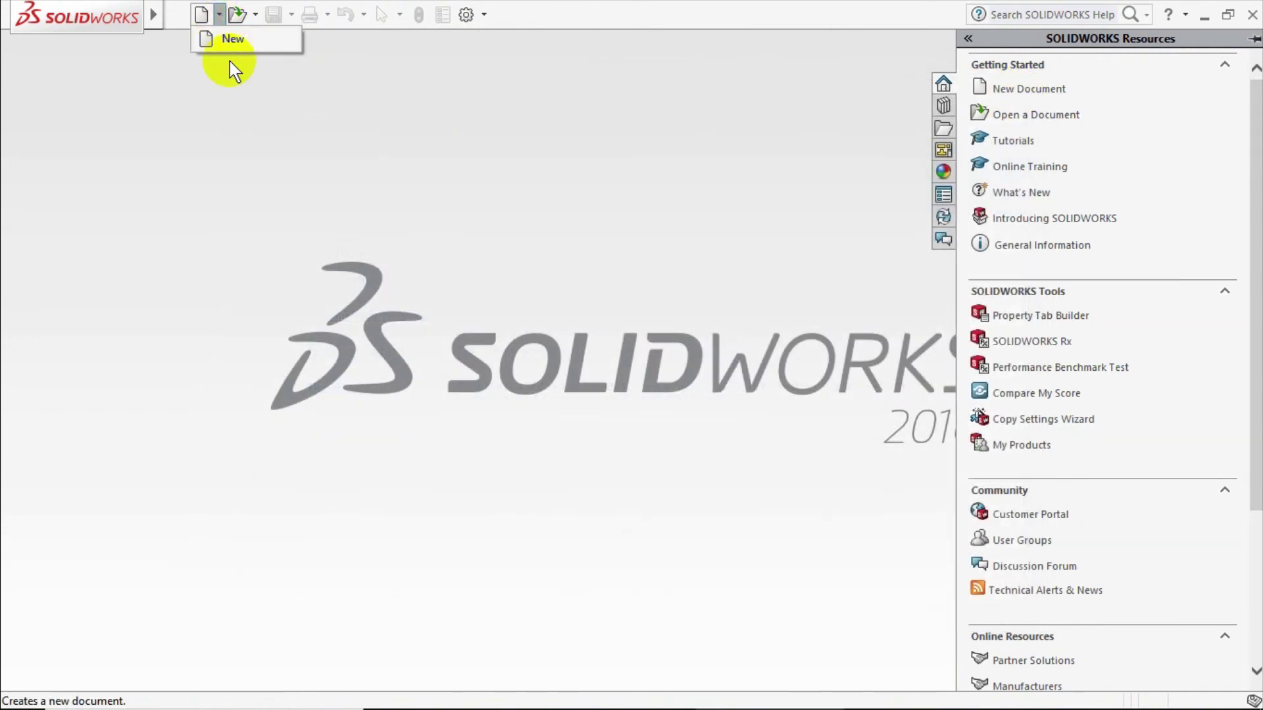
left_click(203, 15)
left_click(628, 612)
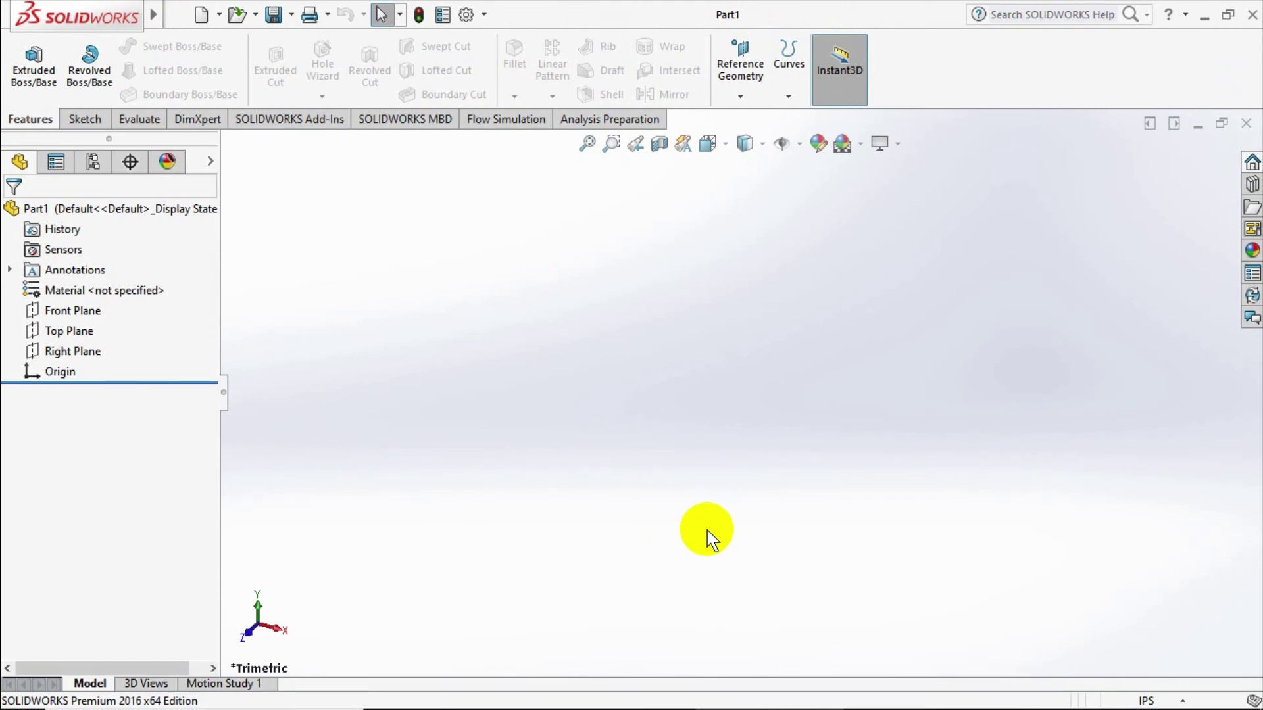
Step: View the part normal to the Front, Top and Right planes in turn
left_click(90, 312)
left_click(171, 290)
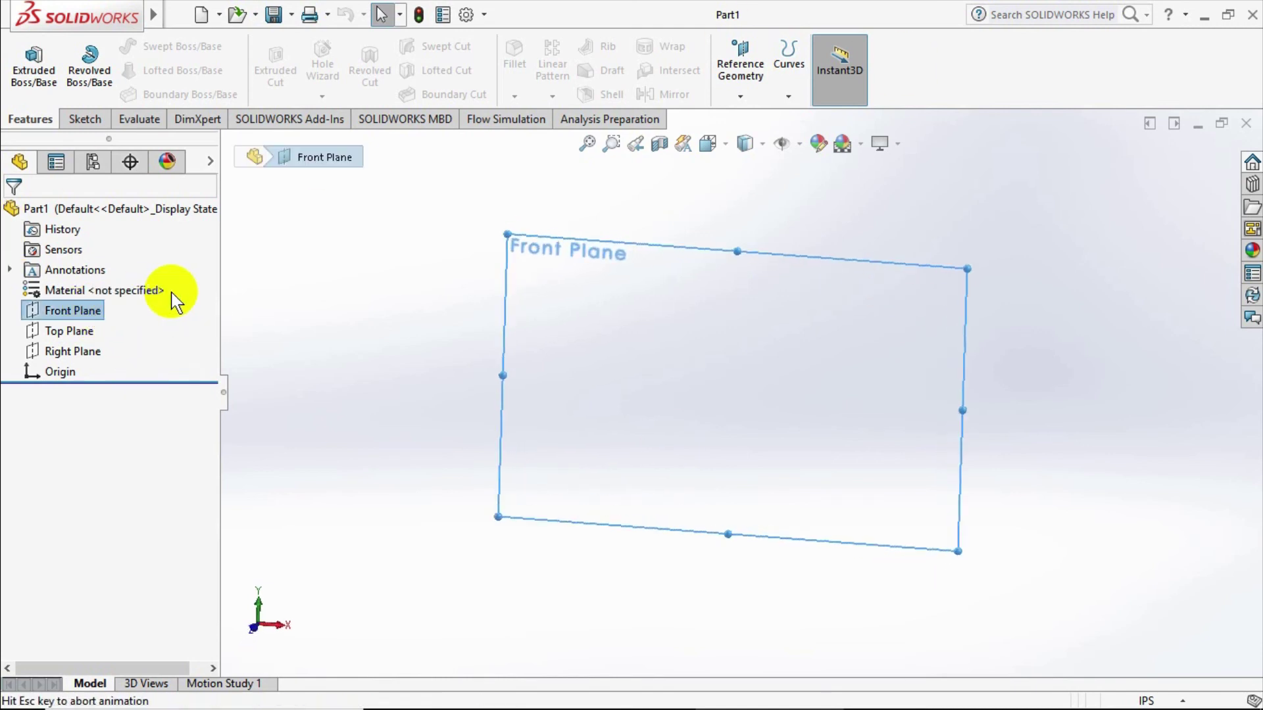
left_click(81, 332)
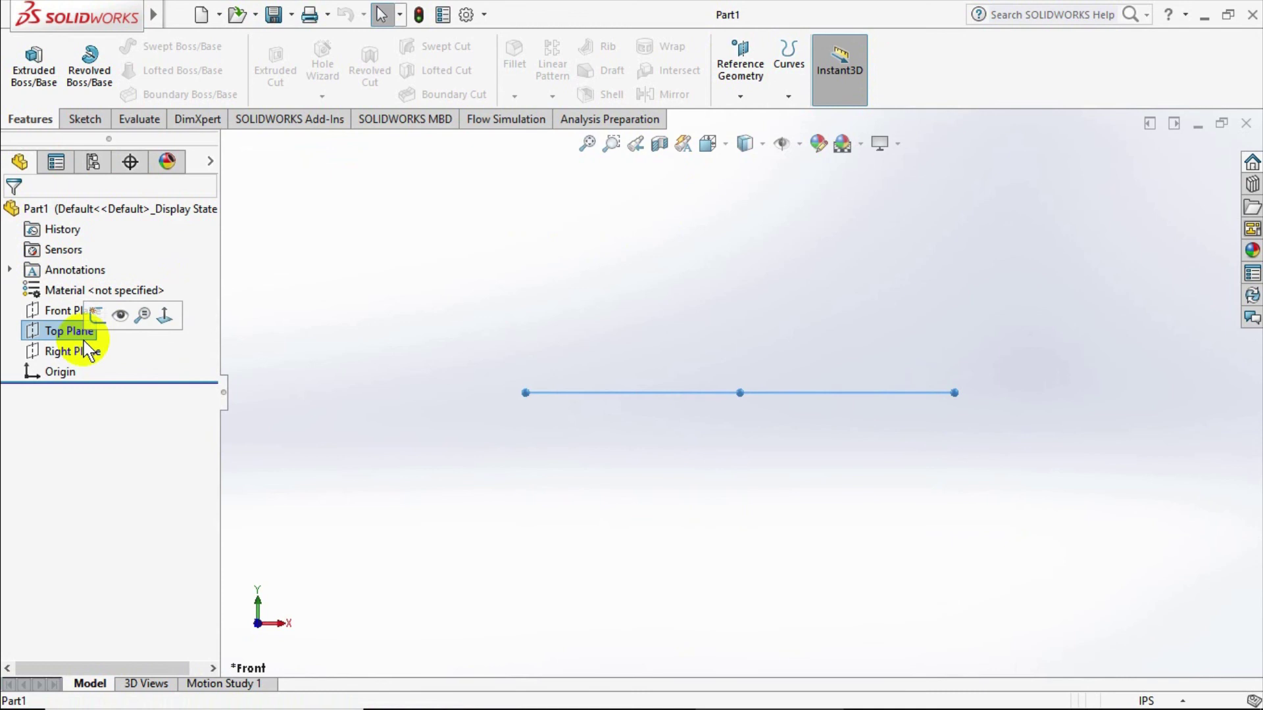
left_click(163, 317)
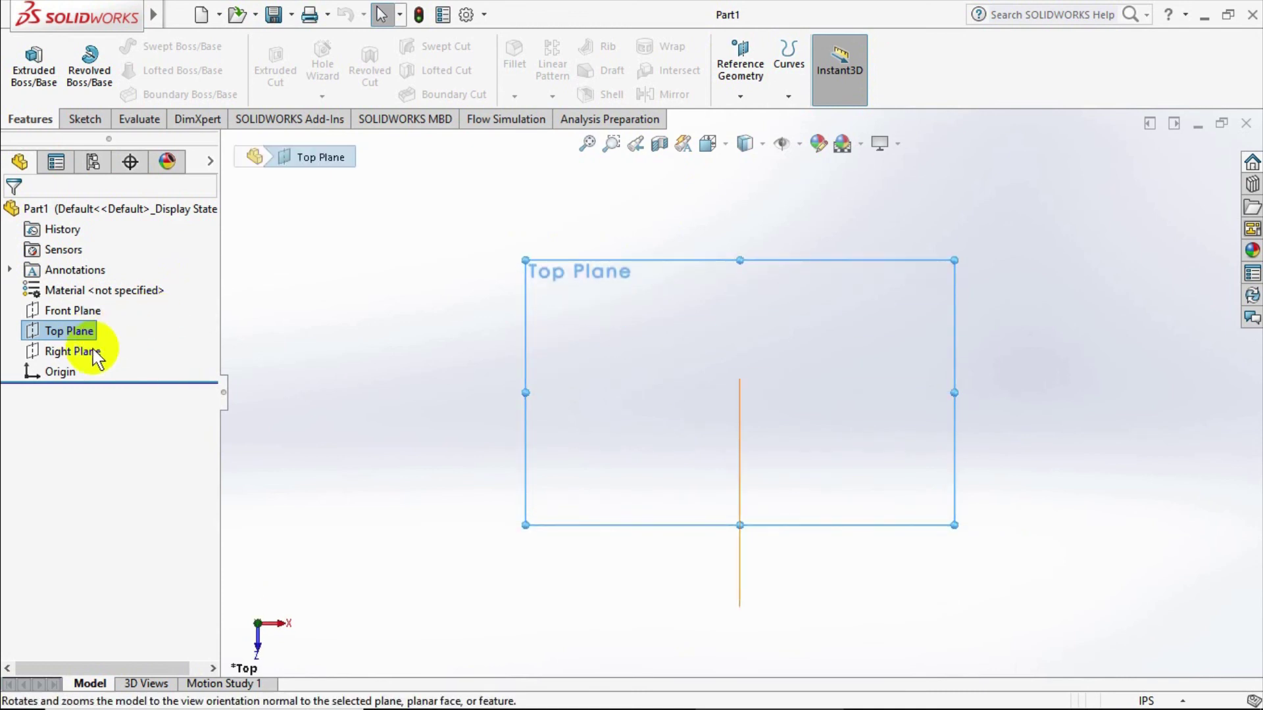
left_click(87, 354)
left_click(165, 332)
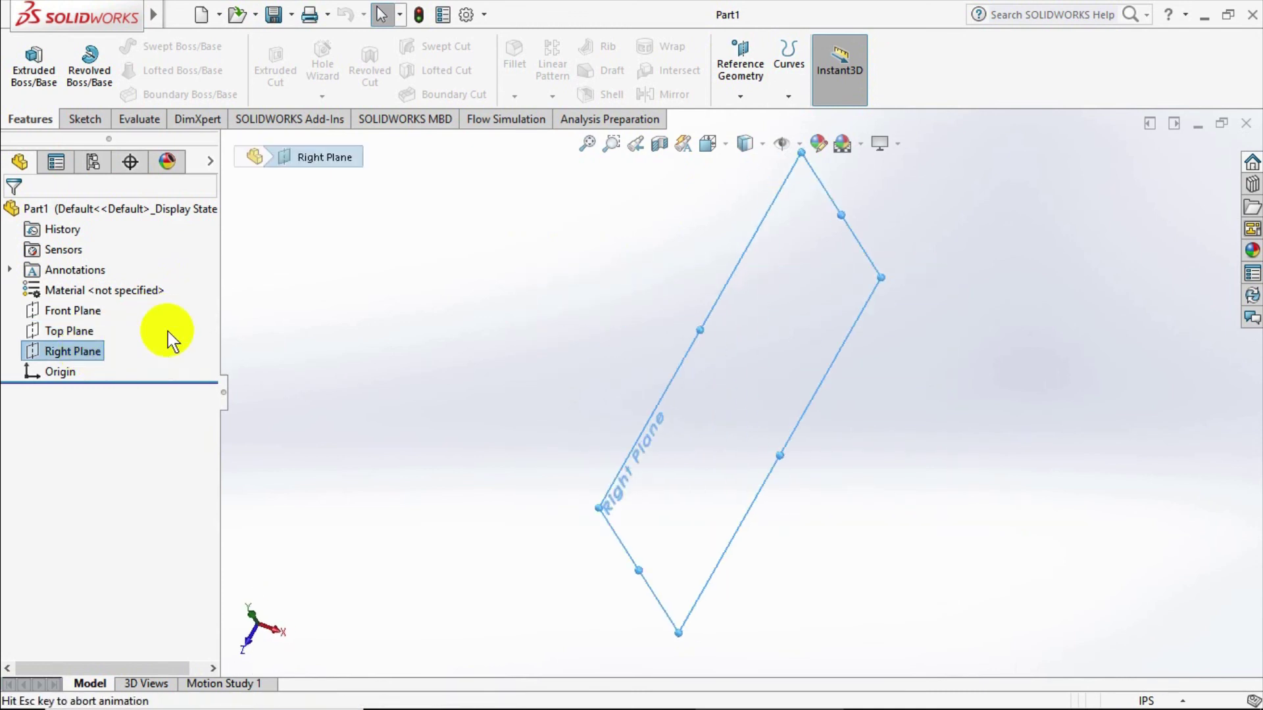
Step: Return to a view normal to the Front Plane, then close SOLIDWORKS
left_click(87, 310)
left_click(168, 287)
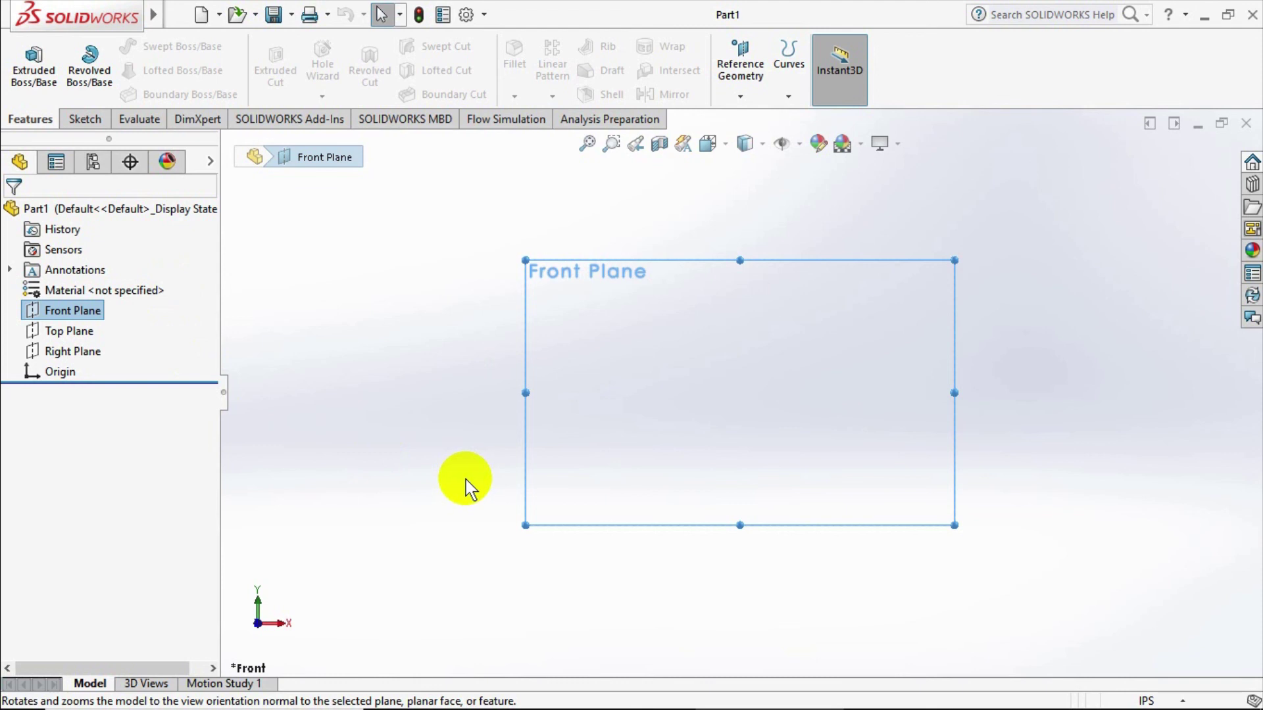
left_click(1252, 14)
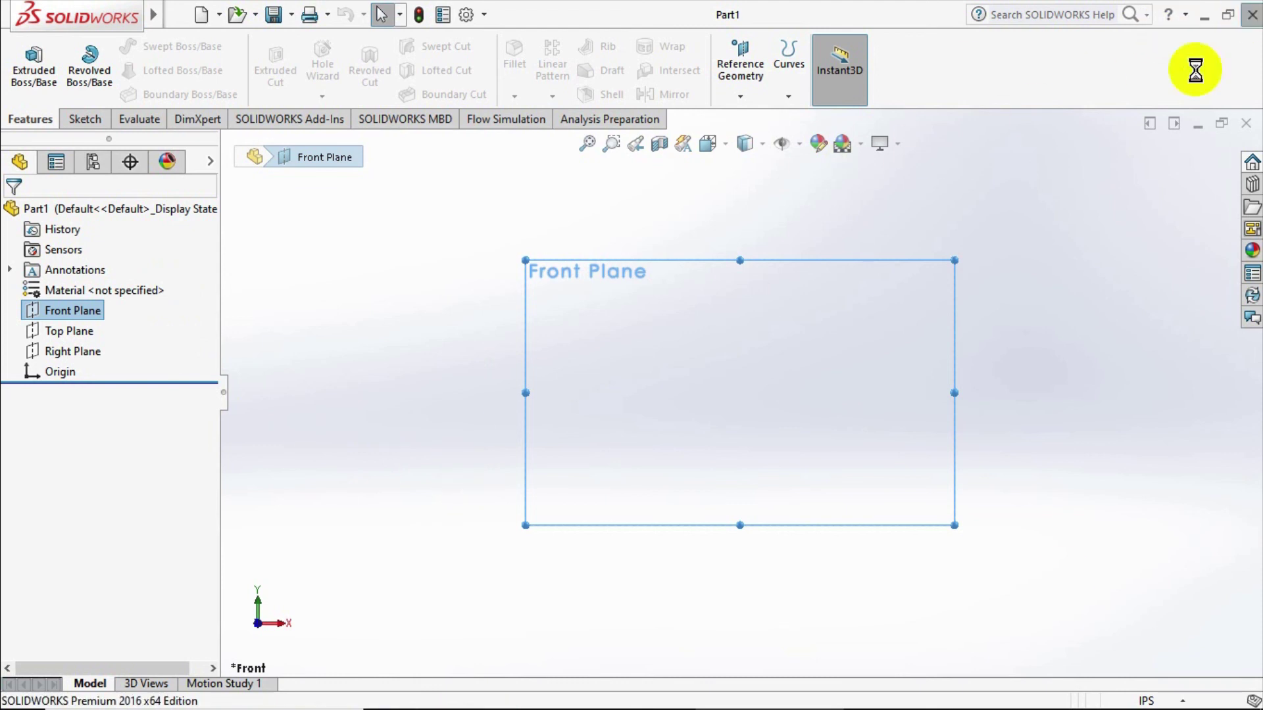